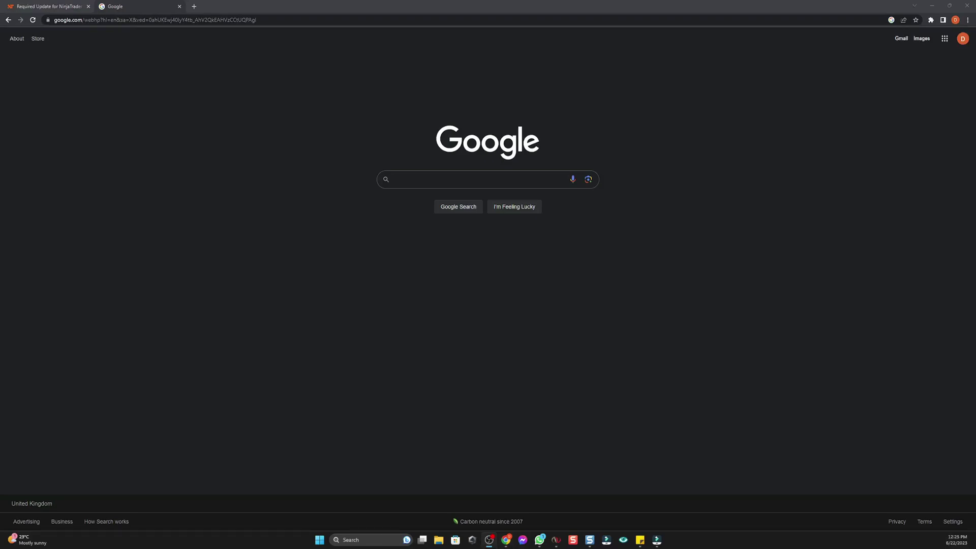
Step: Search Google for 'ninjatrader 8 update' and open the 'Required Update for NinjaTrader Desktop Users' result
left_click(437, 186)
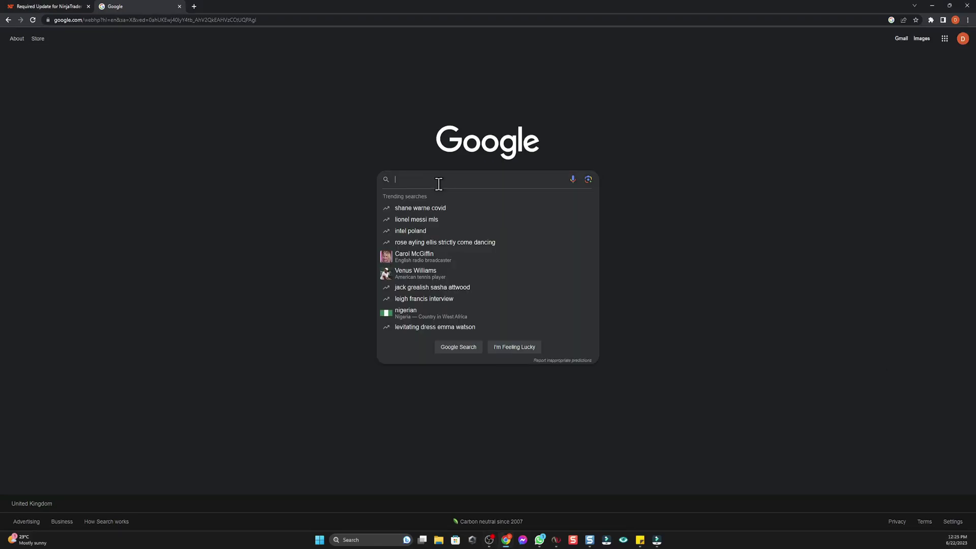
type("ninjatrader ")
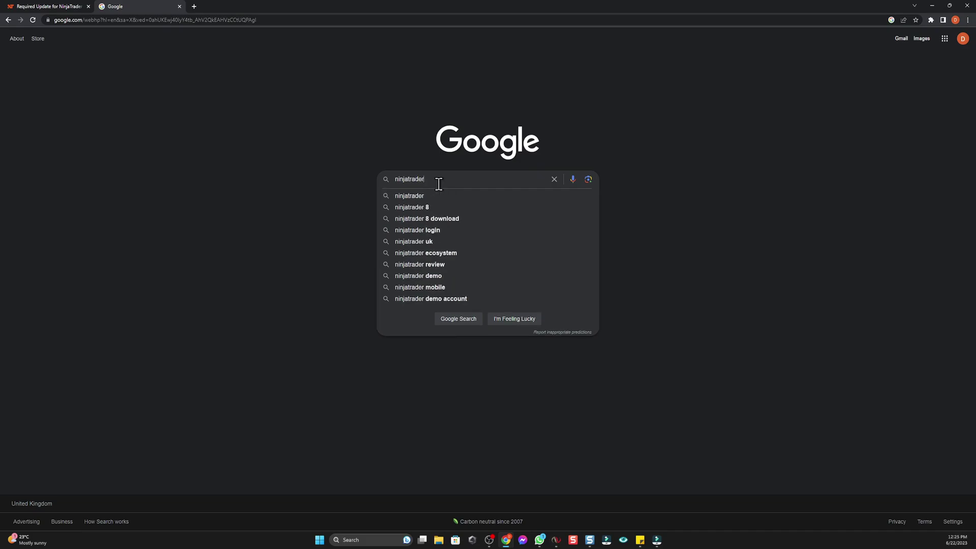
type("8 update")
key("Return")
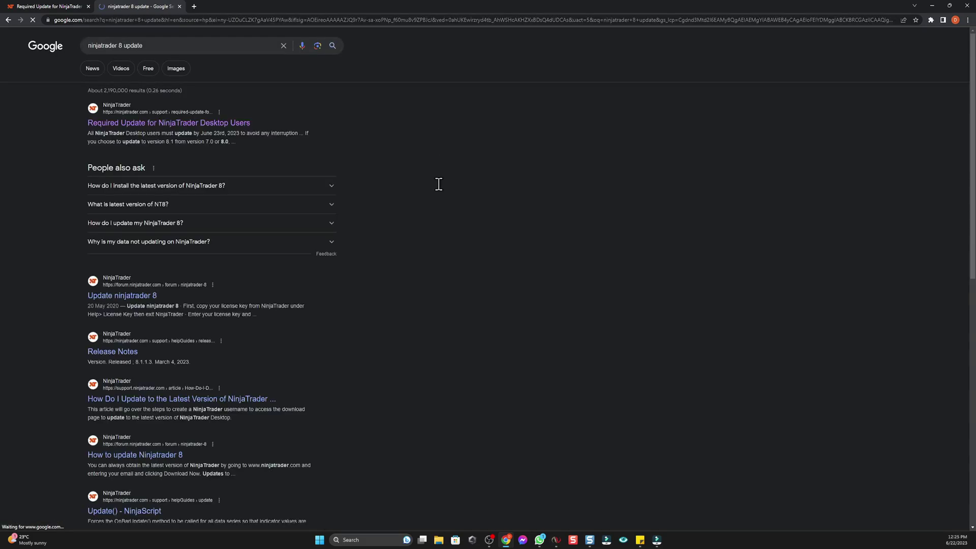
left_click(234, 124)
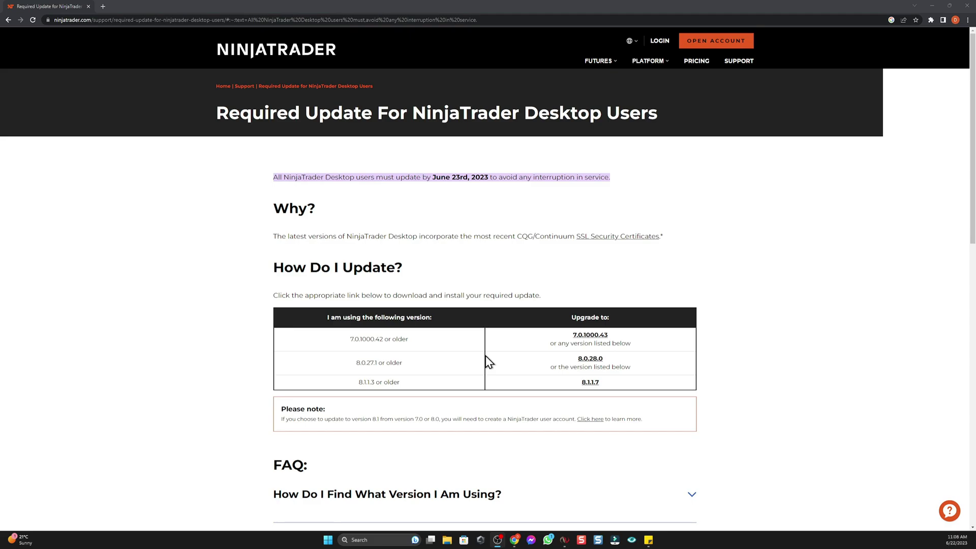
Step: In the Control Center, show Help > About and select the installed version, 8.0.27.1 64-bit
mouse_move(564, 538)
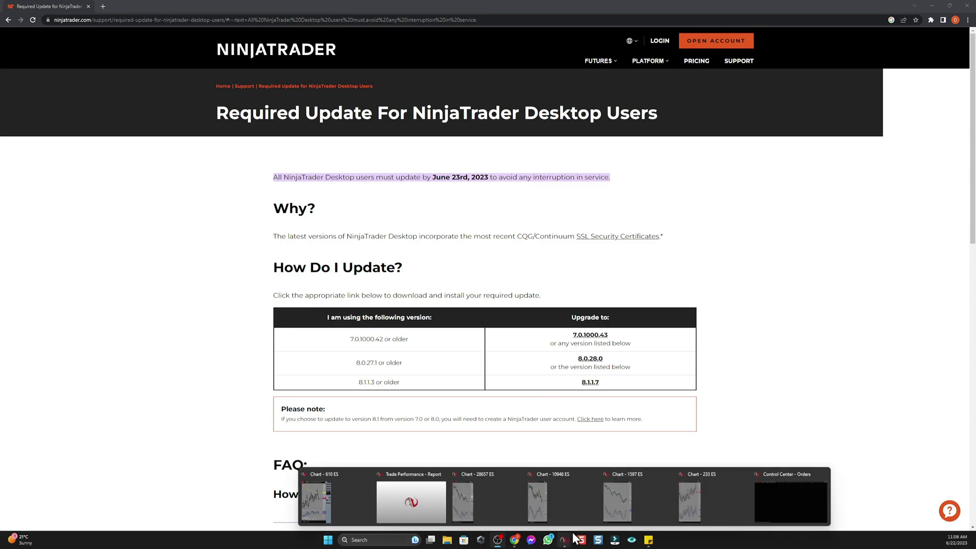
left_click(793, 506)
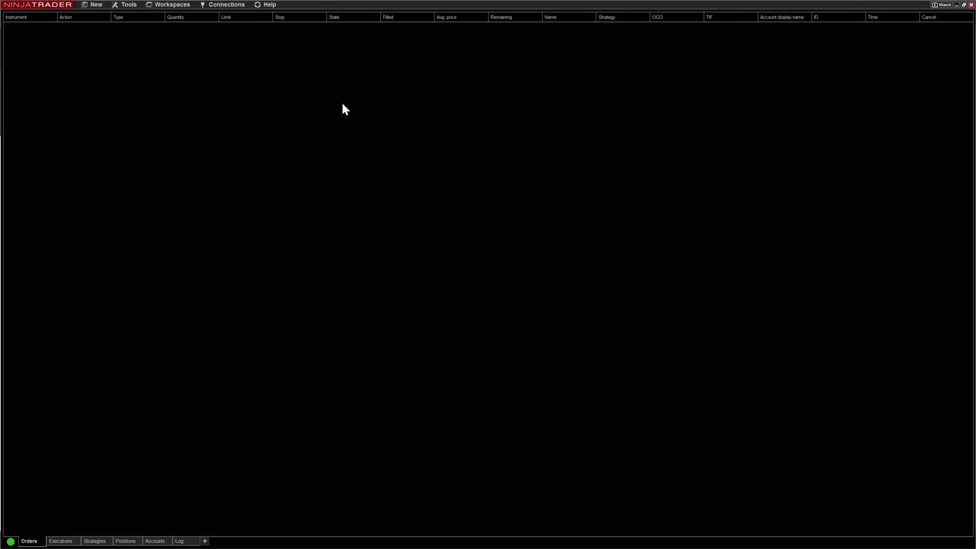
left_click(270, 5)
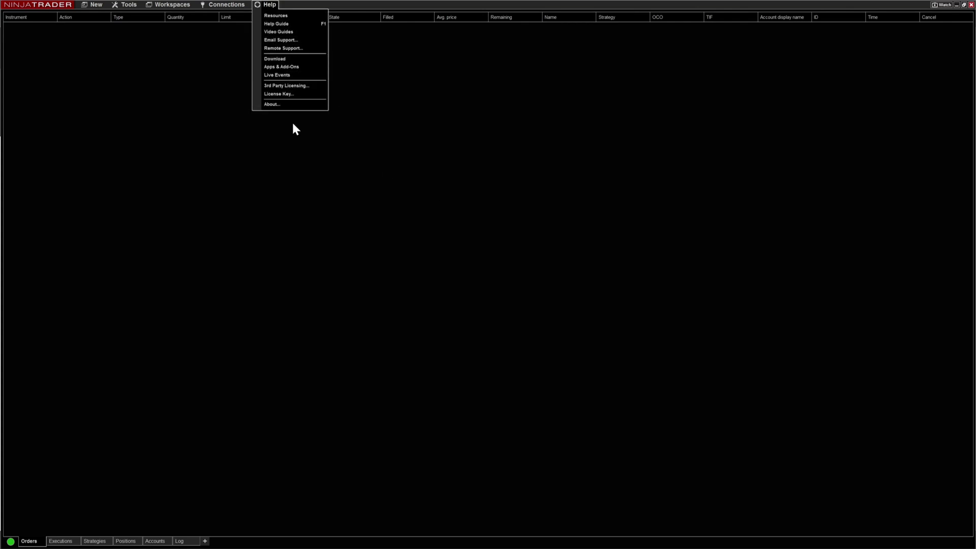
left_click(293, 105)
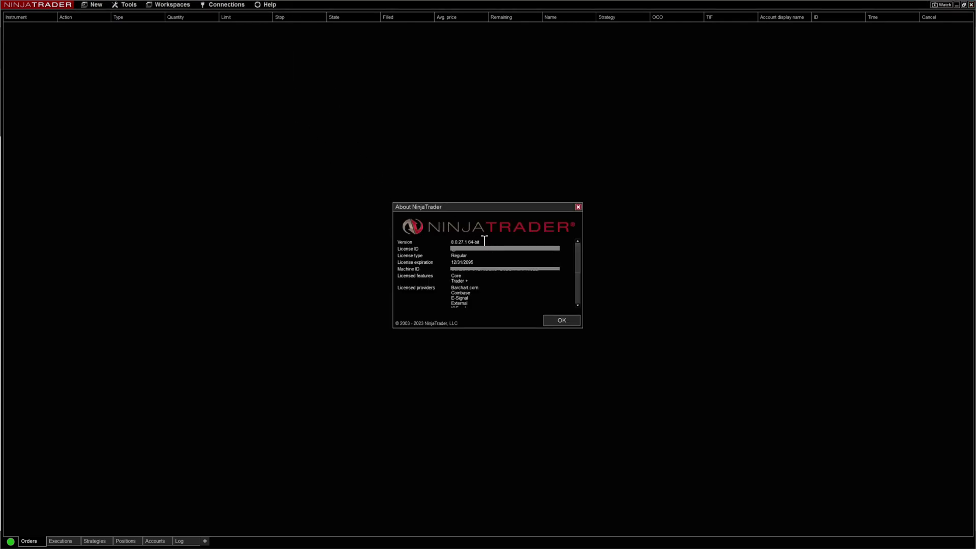
left_click_drag(481, 242, 452, 244)
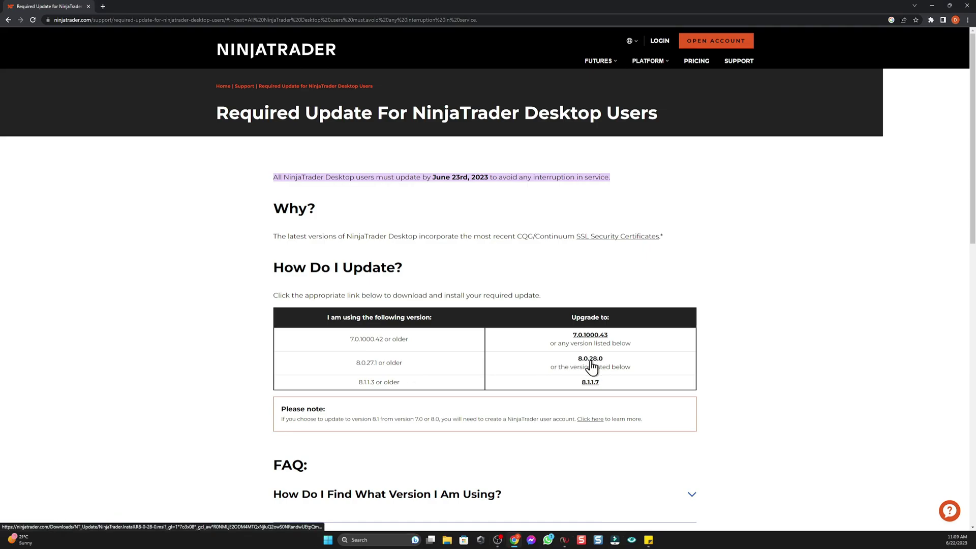
Step: Download and run the 8.0.28.0 installer .msi, dismissing the warning that NinjaTrader is running
left_click(592, 364)
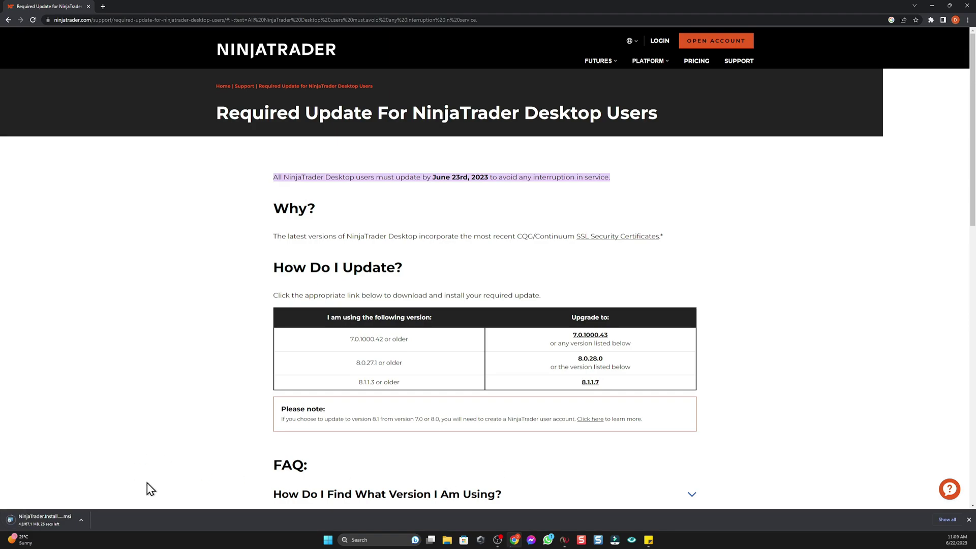
left_click(48, 519)
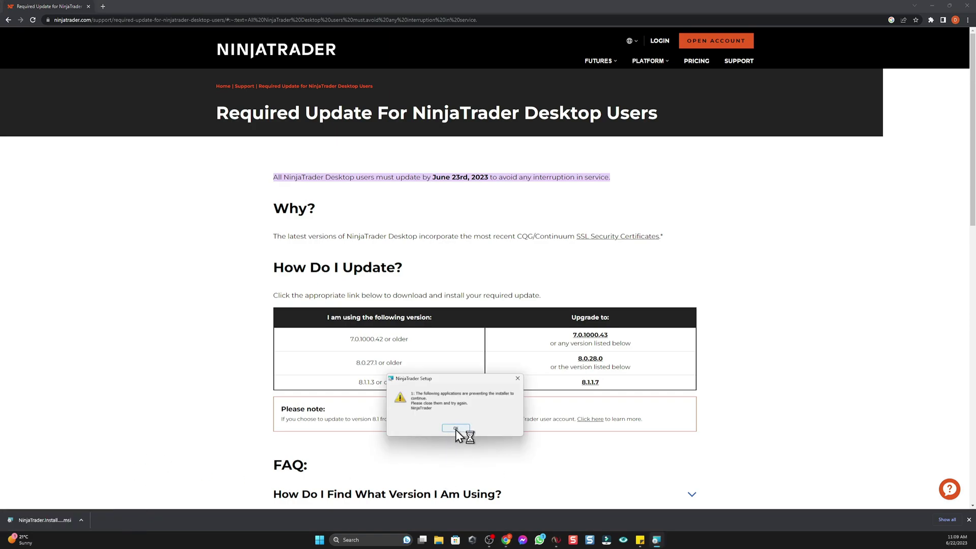
left_click(455, 429)
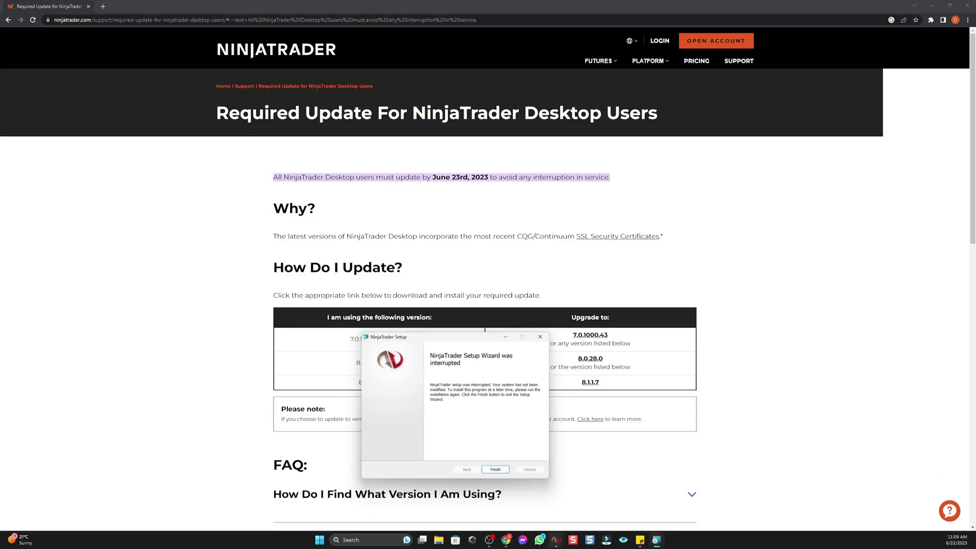
Step: Close the NinjaTrader Control Center and save the current workspace
mouse_move(557, 541)
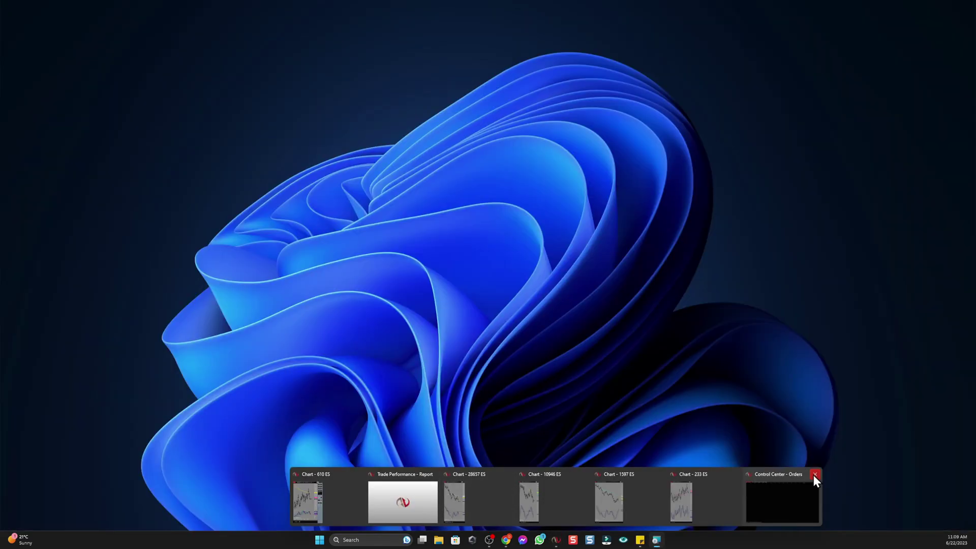
left_click(814, 474)
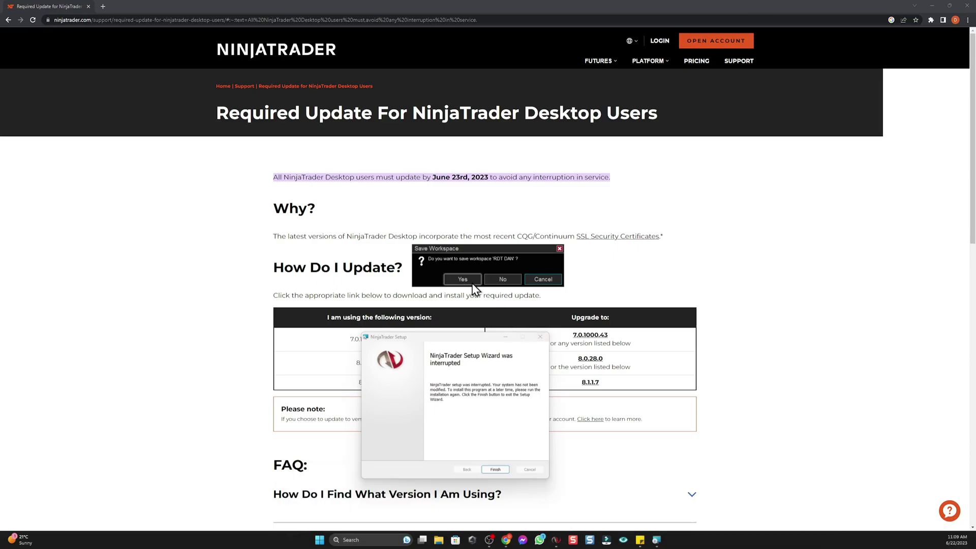
left_click(474, 279)
left_click(589, 381)
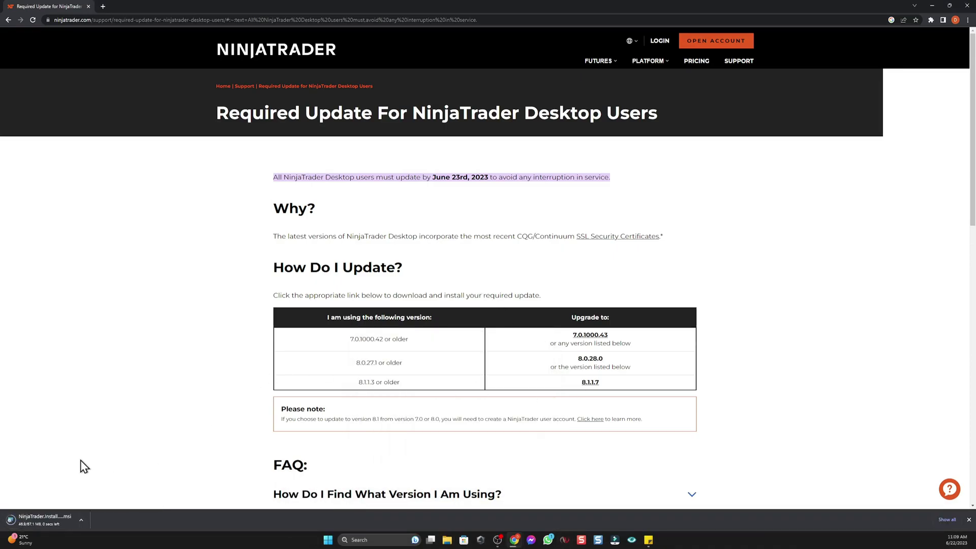
Step: Install NinjaTrader 8.0.28.0, accepting the terms and keeping the default Program Files folder
left_click(53, 517)
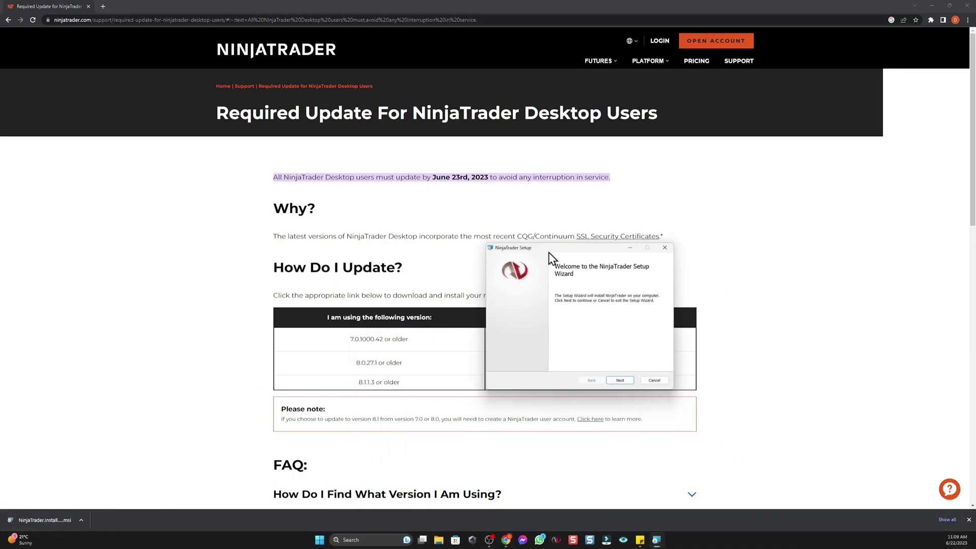
left_click(629, 344)
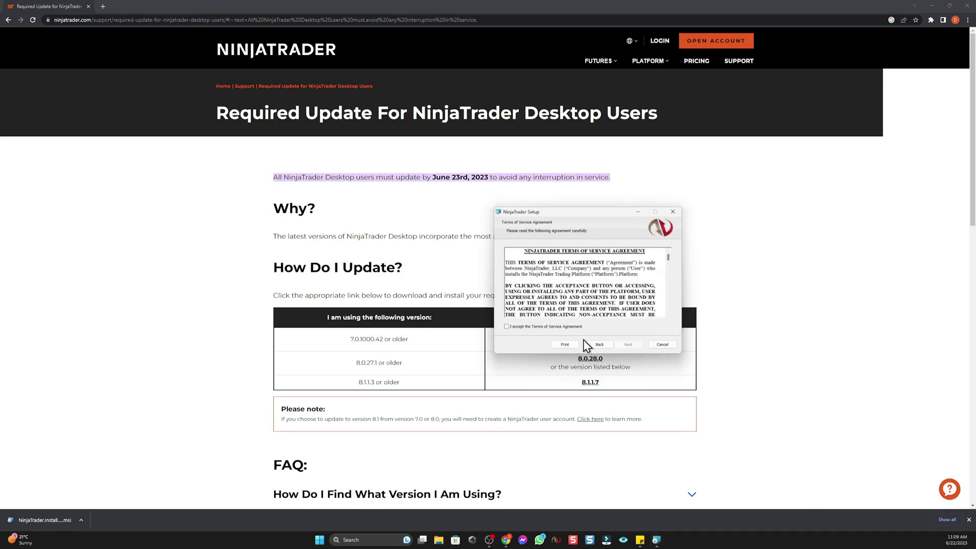
left_click(534, 328)
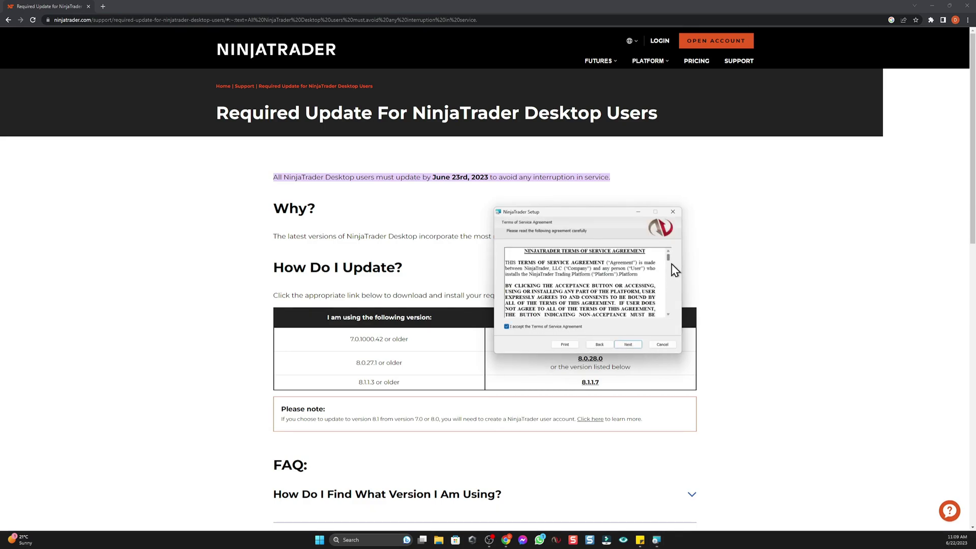
left_click_drag(669, 257, 665, 320)
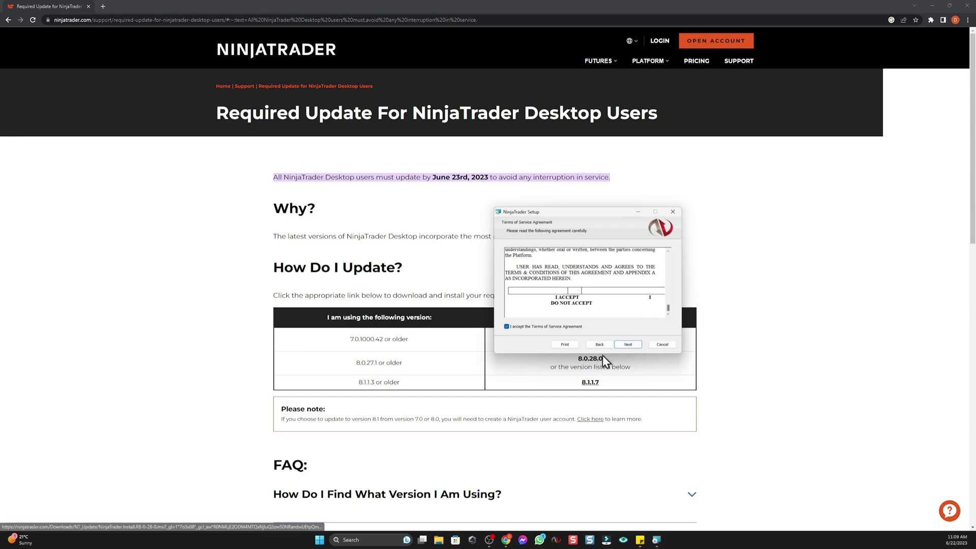
left_click(627, 344)
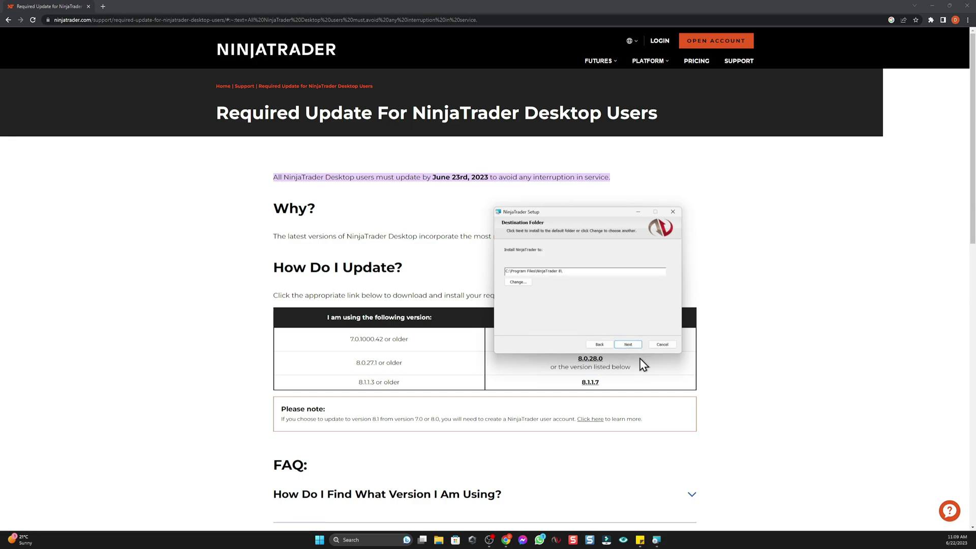
left_click(630, 346)
left_click(630, 347)
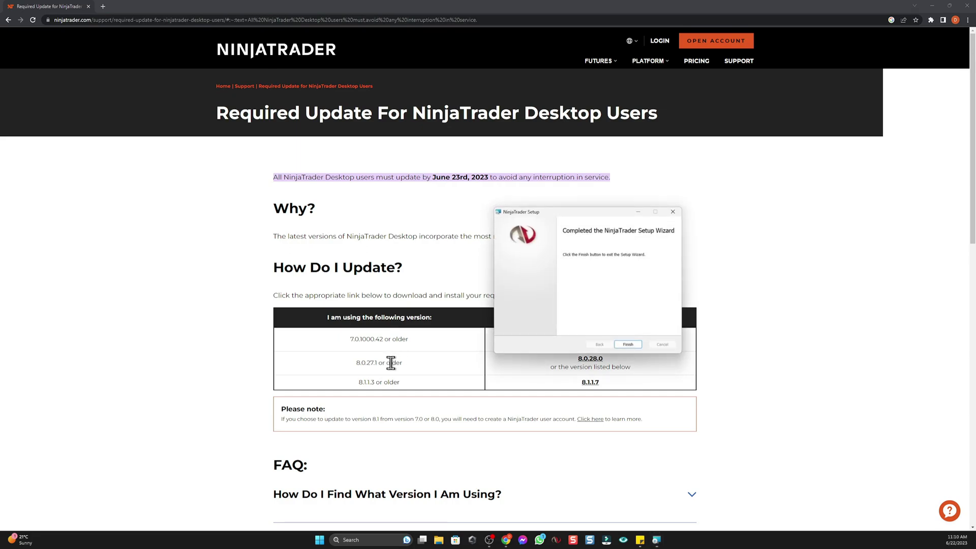
left_click(628, 345)
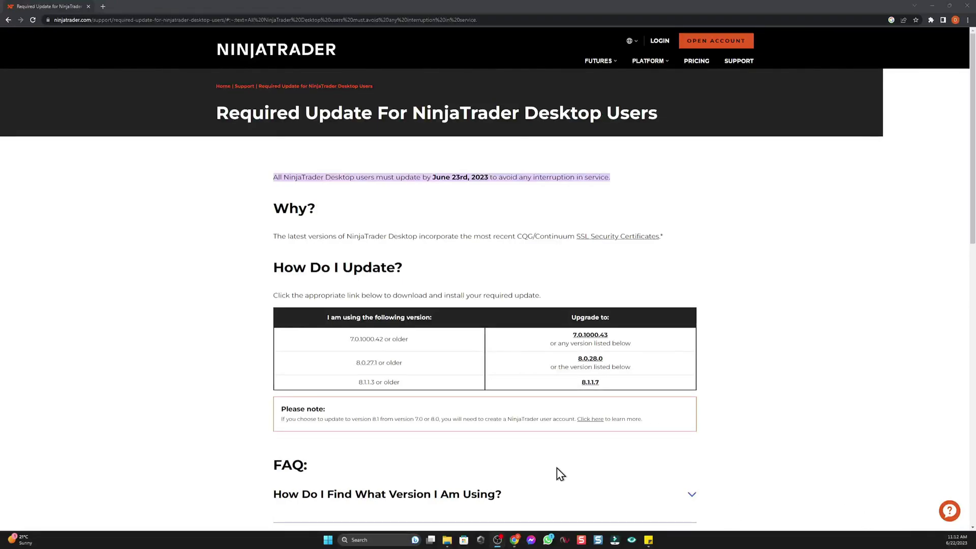
Step: Search Windows for 'ninjatrader' and launch the NinjaTrader app
left_click(366, 541)
type("ninjatrader")
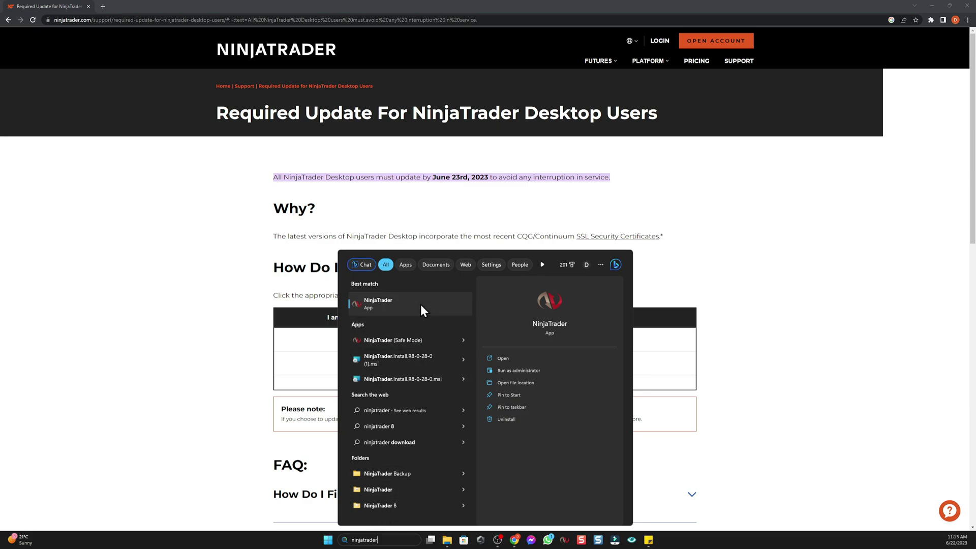
left_click(402, 303)
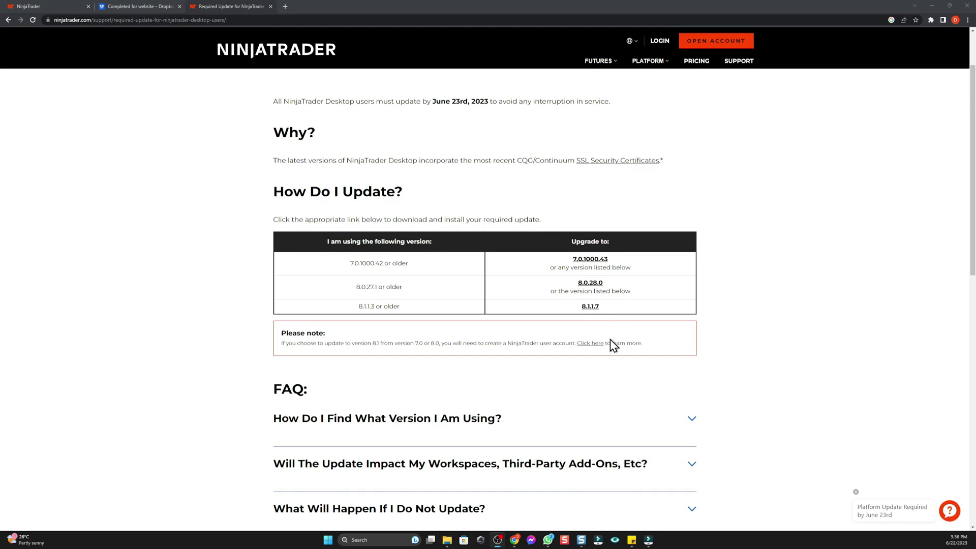
Step: Download the 8.0.28.0 installer again and search Windows for 'add remove'
left_click(589, 289)
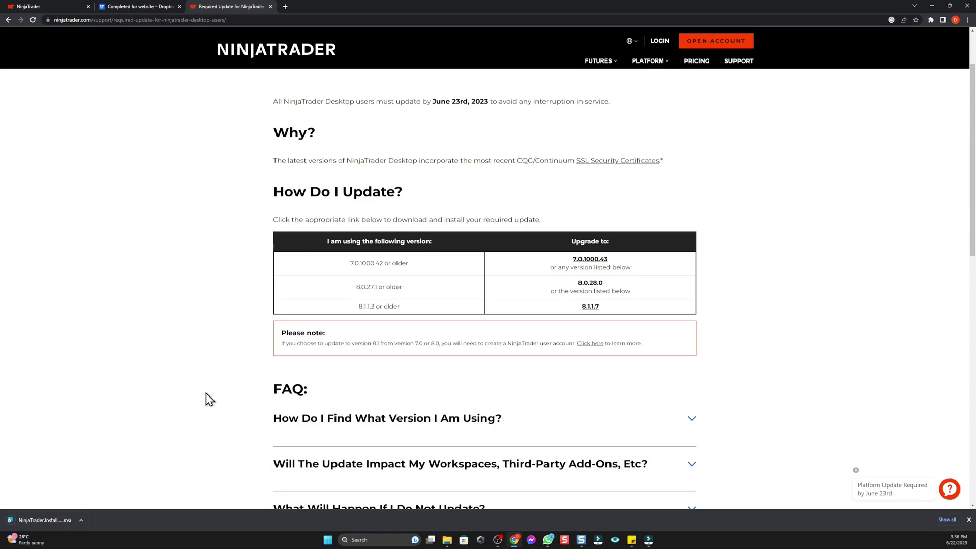
left_click(365, 540)
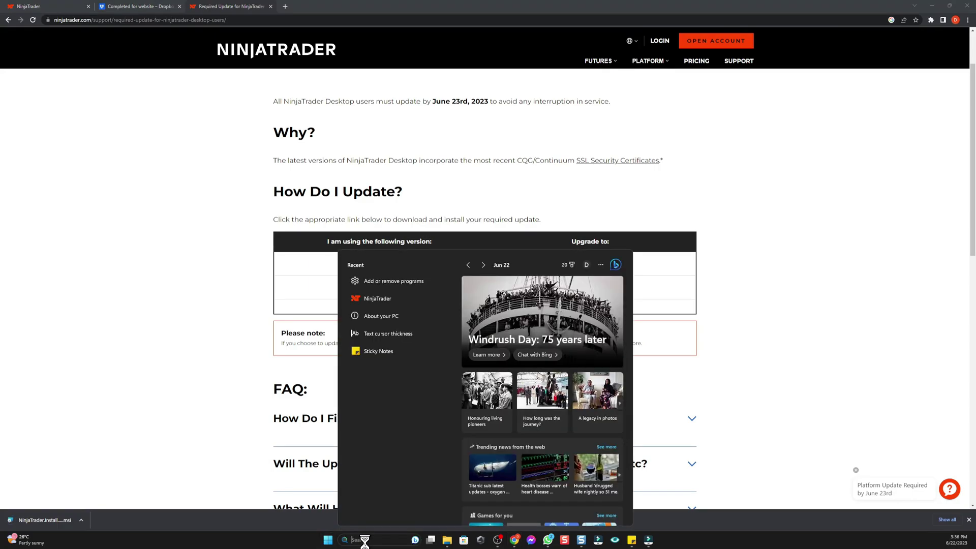
type("add remove")
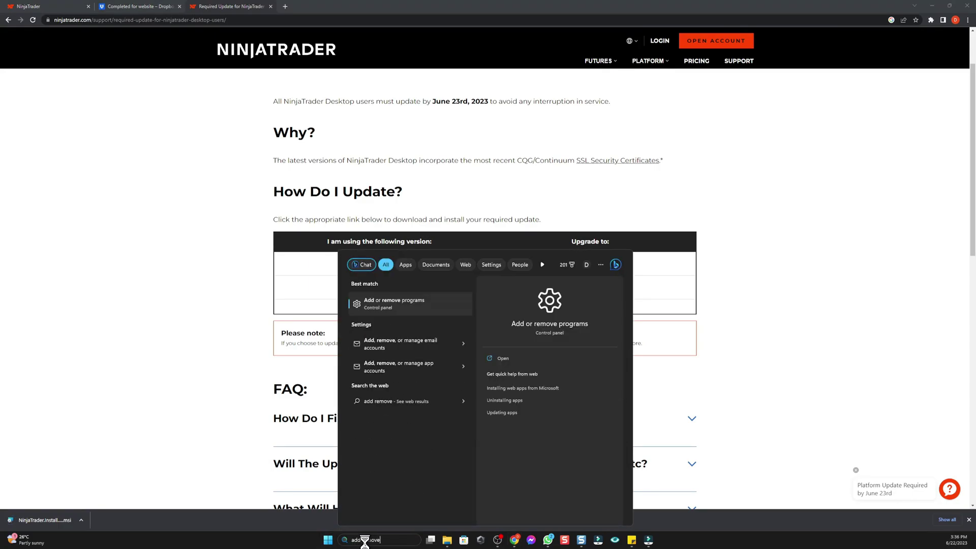
Step: In Add or remove programs, filter by 'ninja' and uninstall NinjaTrader 8.1.1.7
left_click(422, 303)
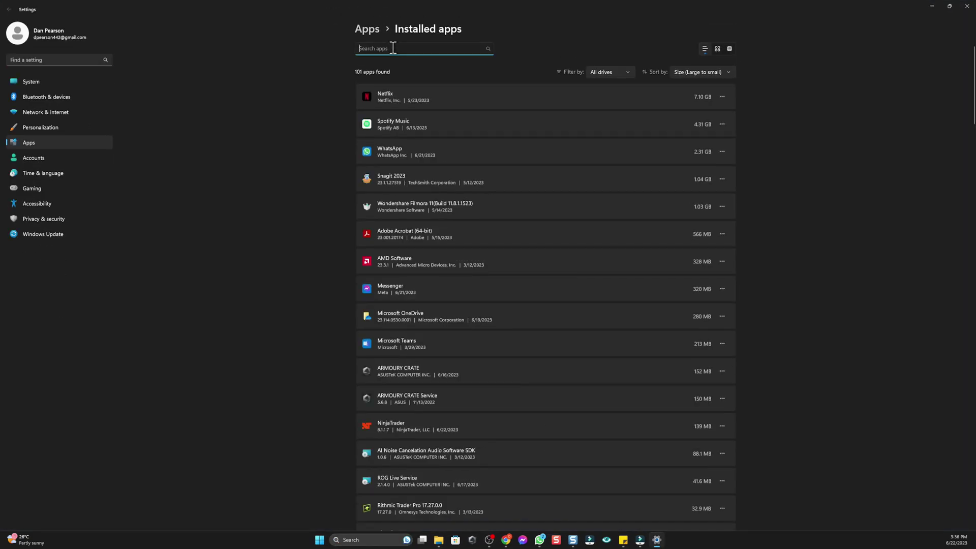
type("ninja")
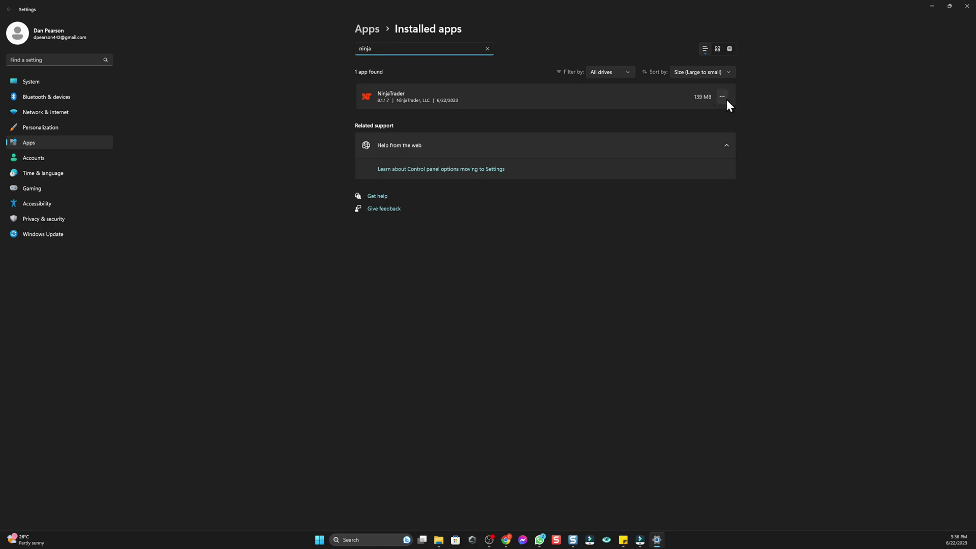
left_click(723, 96)
left_click(656, 127)
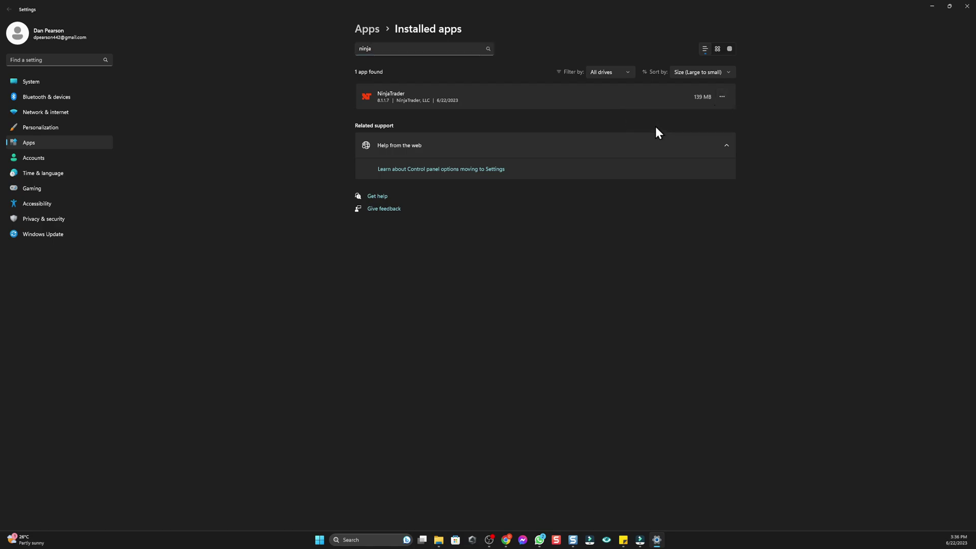
left_click(701, 137)
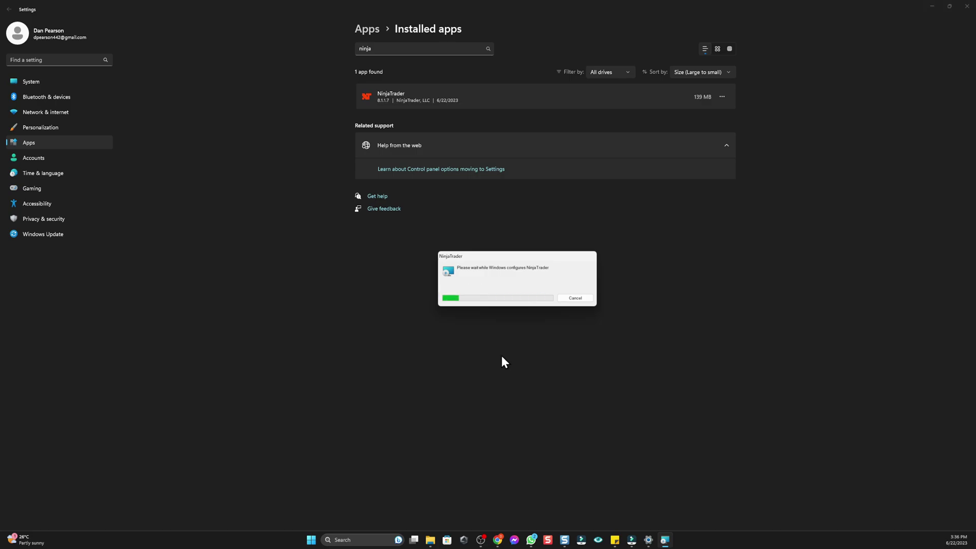
Step: Close Settings and reinstall NinjaTrader from the downloaded 8.0 .msi, accepting the terms and keeping the default folder
left_click(966, 6)
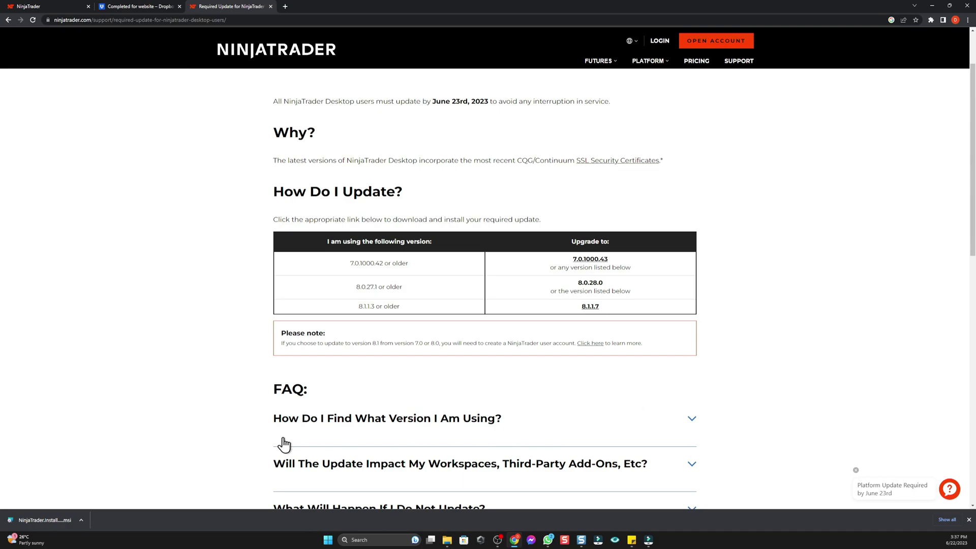
left_click(44, 521)
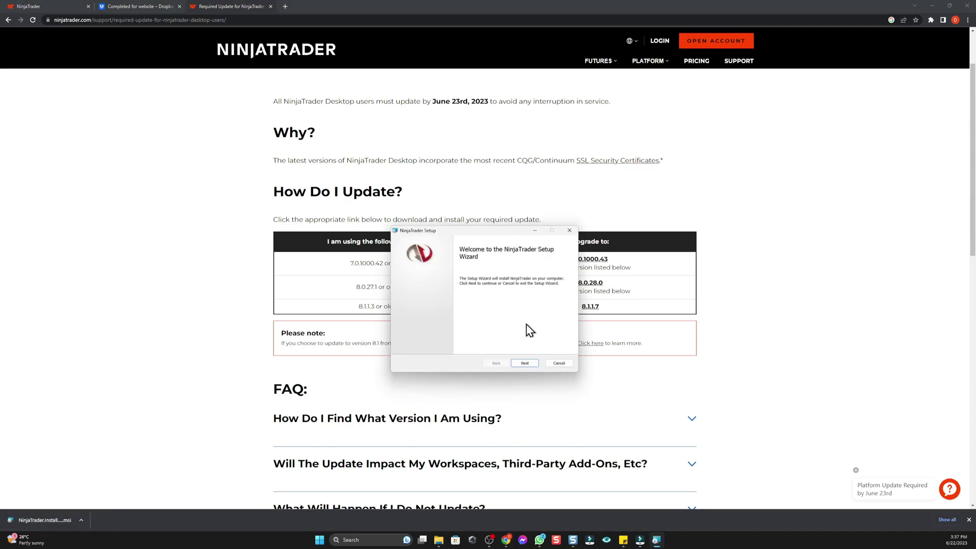
left_click(526, 363)
left_click(432, 347)
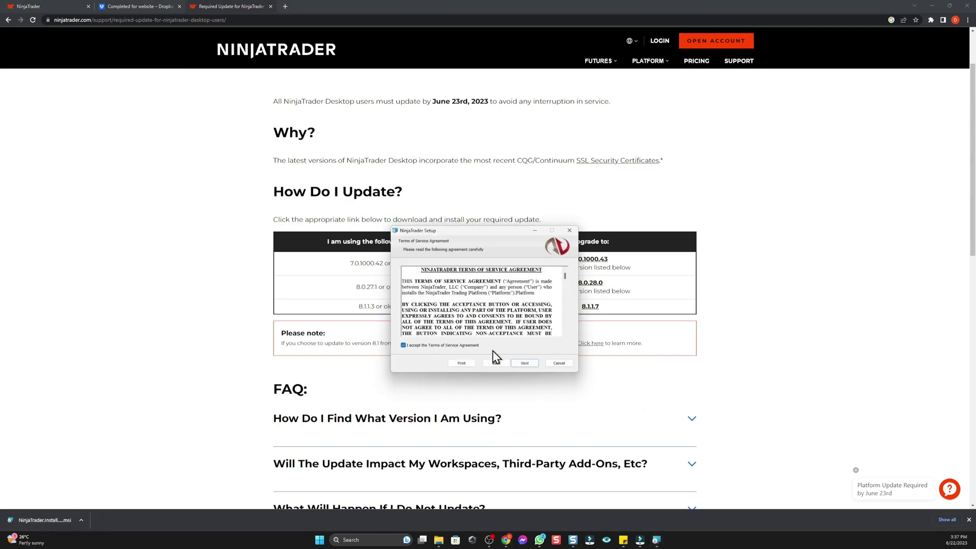
left_click(524, 364)
left_click(524, 364)
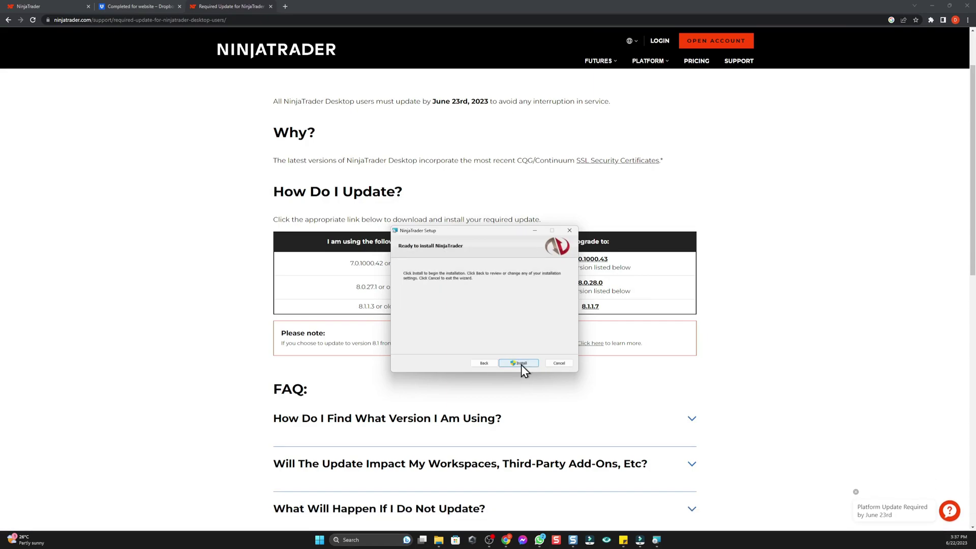
left_click(523, 364)
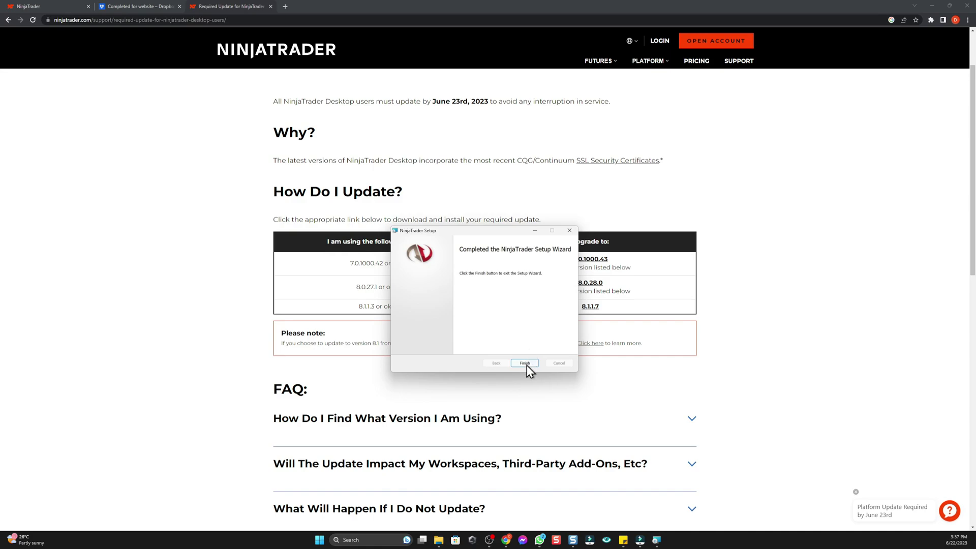
left_click(525, 364)
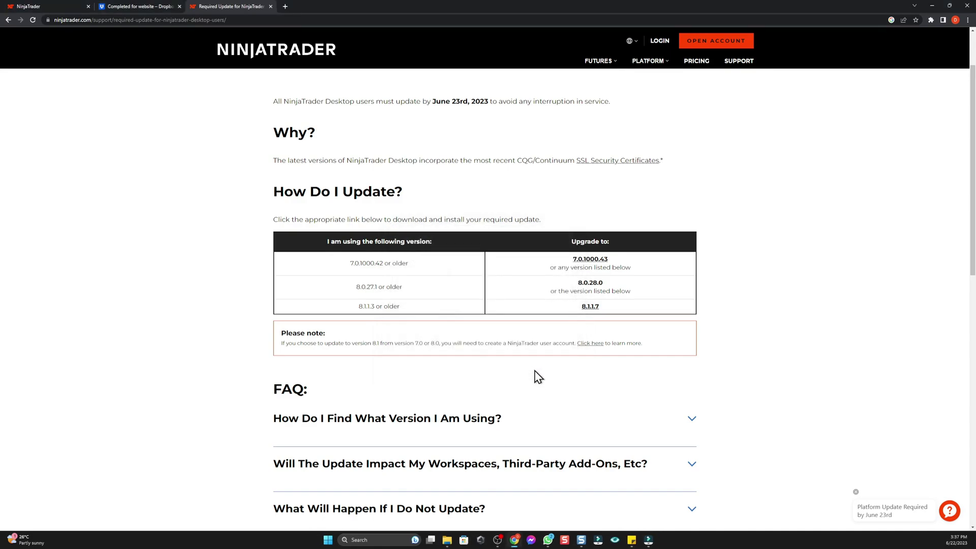